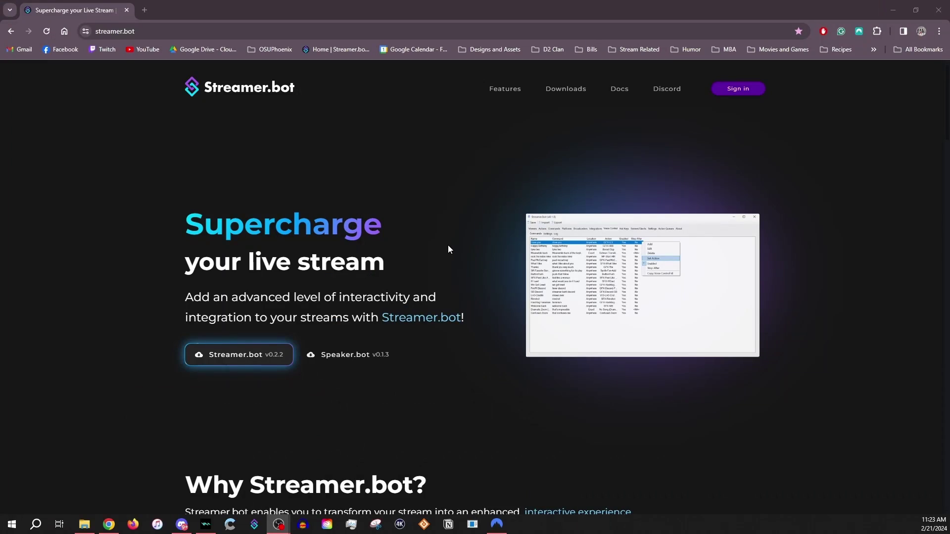
Download the Streamer.bot v0.2.2 zip and open it from the browser's downloads list
{"action": "left_click", "coordinate": [221, 360]}
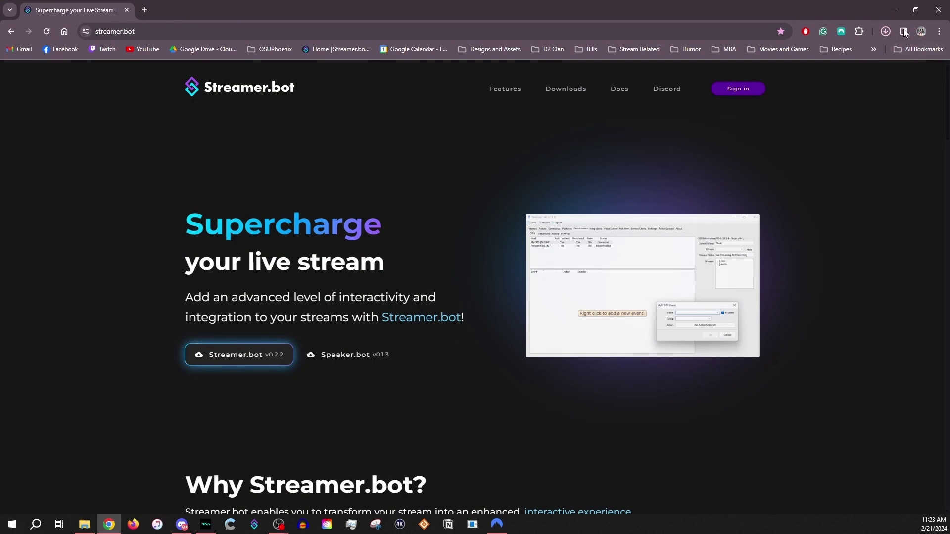
{"action": "left_click", "coordinate": [885, 32]}
{"action": "left_click", "coordinate": [803, 84]}
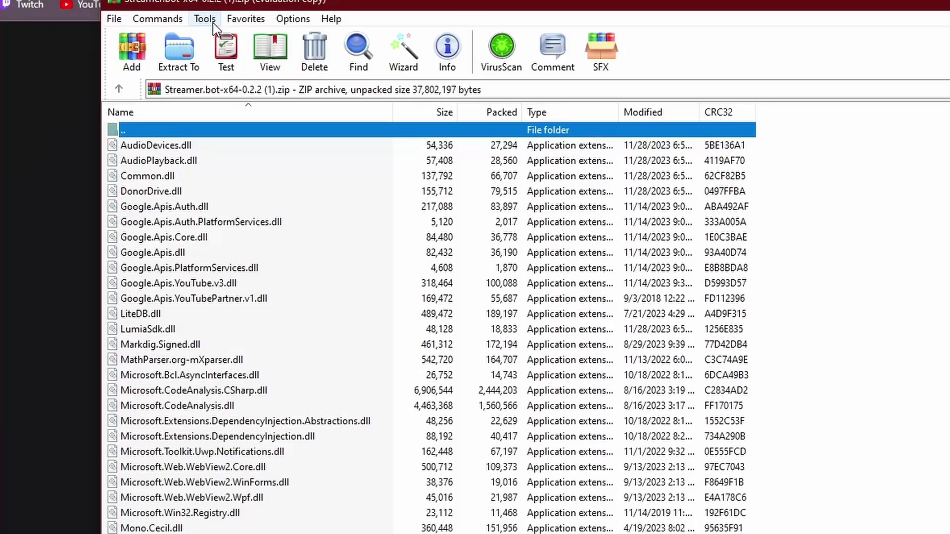
Extract the archive into a new Streamer.bot-x64-0.2.2 (1) folder on GAME LIBRARY (F:)
{"action": "left_click", "coordinate": [191, 49]}
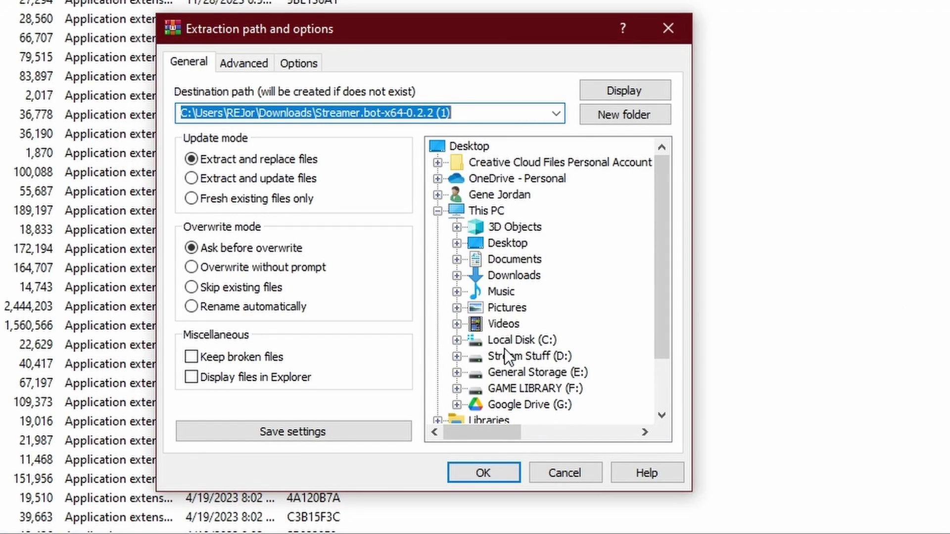
{"action": "left_click", "coordinate": [509, 387]}
{"action": "left_click", "coordinate": [624, 115]}
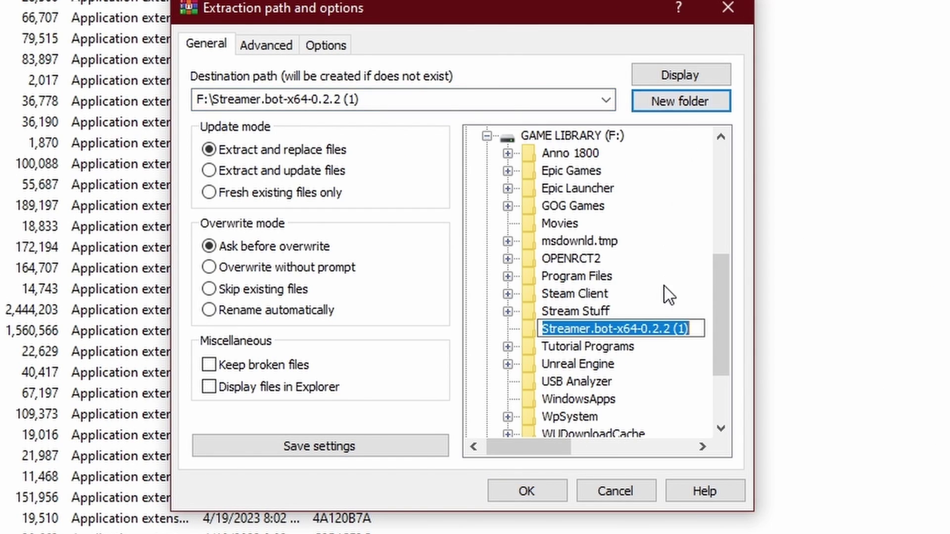
{"action": "left_click", "coordinate": [483, 472]}
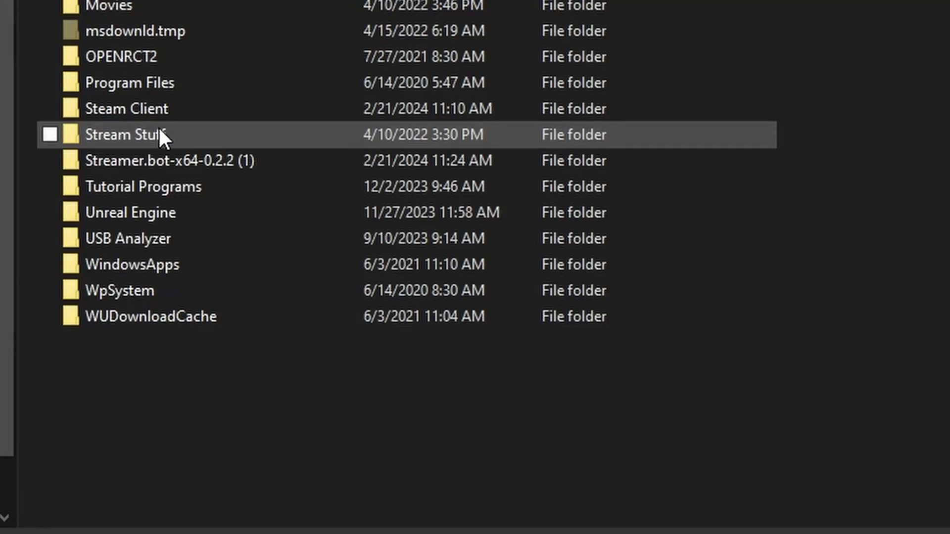
Open the Streamer.bot-x64-0.2.2 (1) folder and run Streamer.bot.exe
{"action": "double_click", "coordinate": [163, 156]}
{"action": "scroll", "coordinate": [398, 363], "scroll_direction": "down", "scroll_amount": 20}
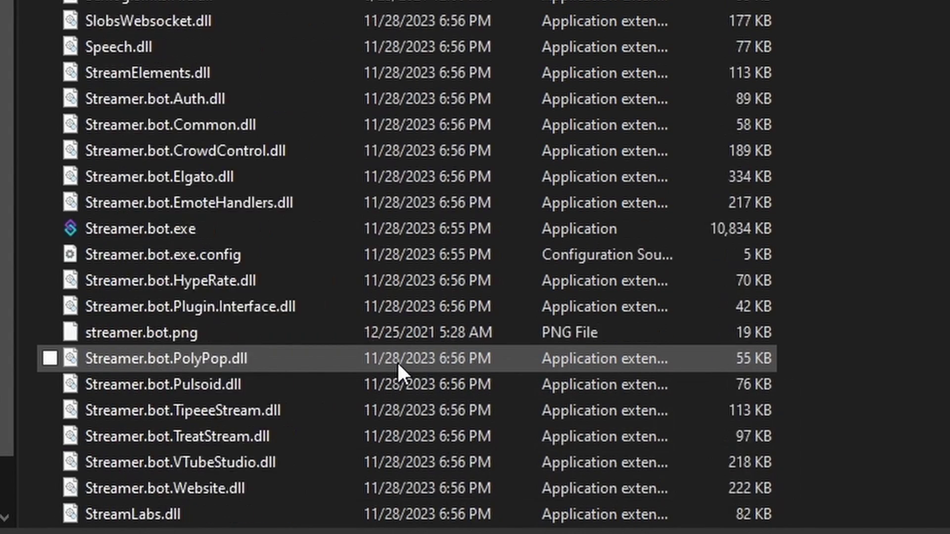
{"action": "scroll", "coordinate": [423, 325], "scroll_direction": "up", "scroll_amount": 10}
{"action": "mouse_move", "coordinate": [150, 212]}
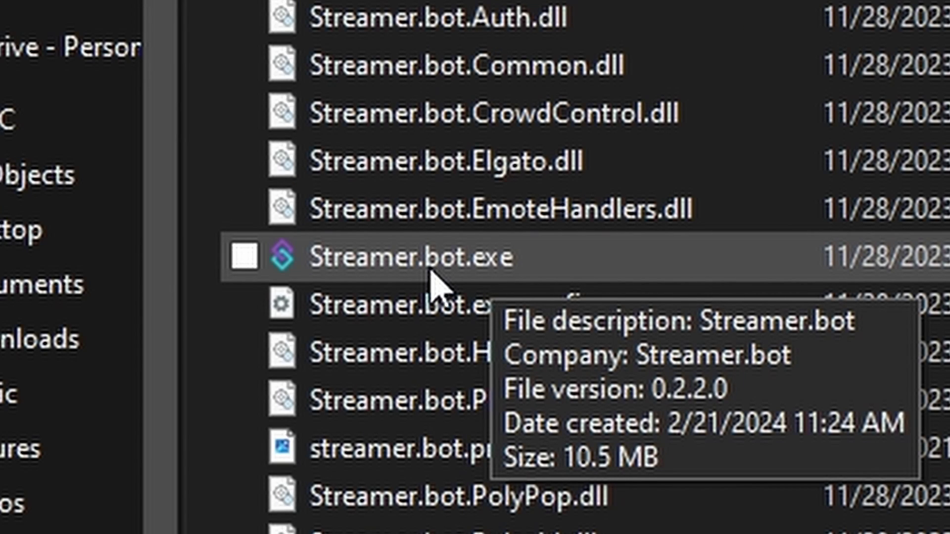
{"action": "double_click", "coordinate": [430, 270]}
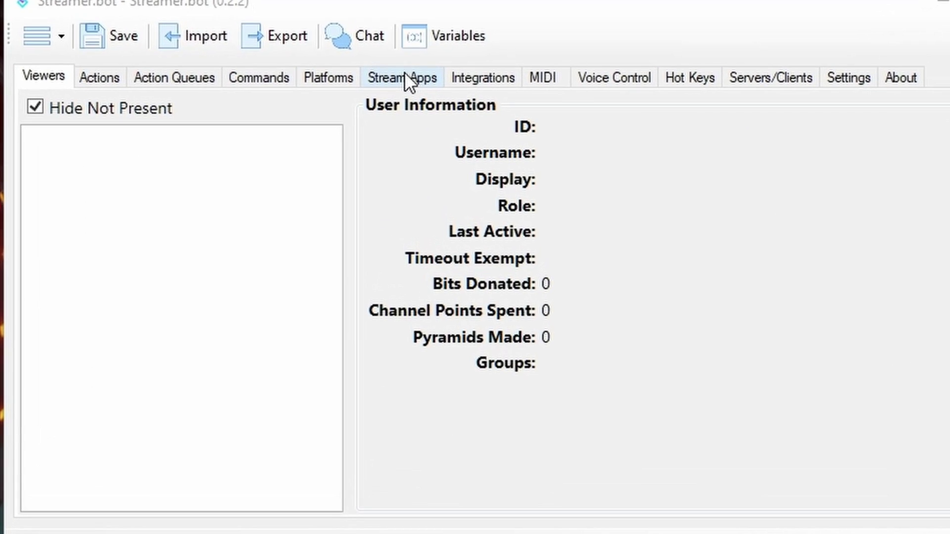
Browse the OBS, Streamlabs Desktop and PolyPop pages under Stream Apps
{"action": "left_click", "coordinate": [405, 78]}
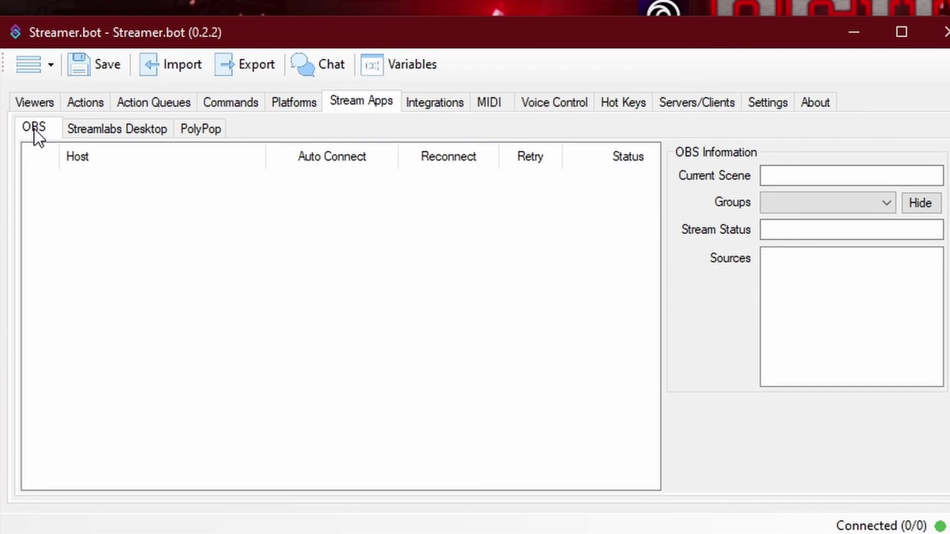
{"action": "left_click", "coordinate": [101, 130]}
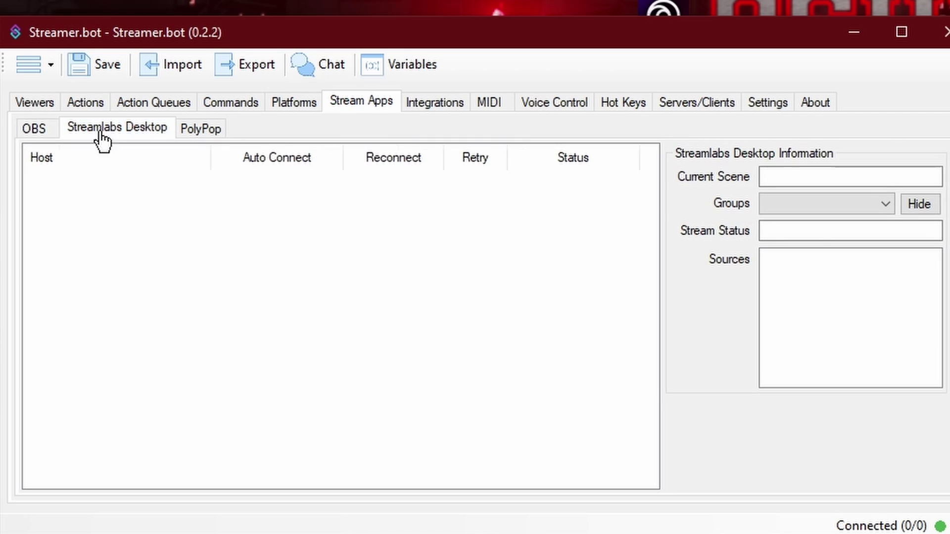
{"action": "left_click", "coordinate": [214, 134]}
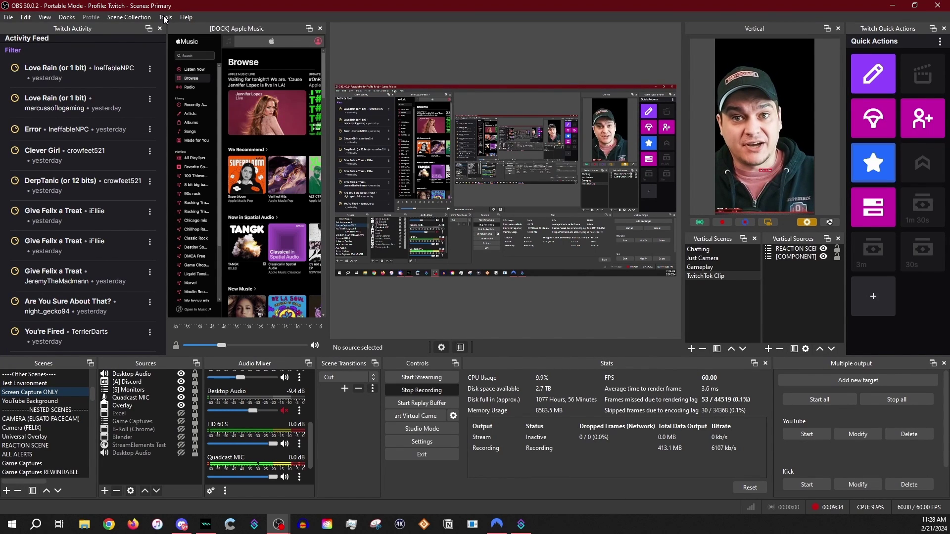
Show the connect info in OBS's Tools > WebSocket Server Settings (port 8888, authentication on)
{"action": "left_click", "coordinate": [165, 17]}
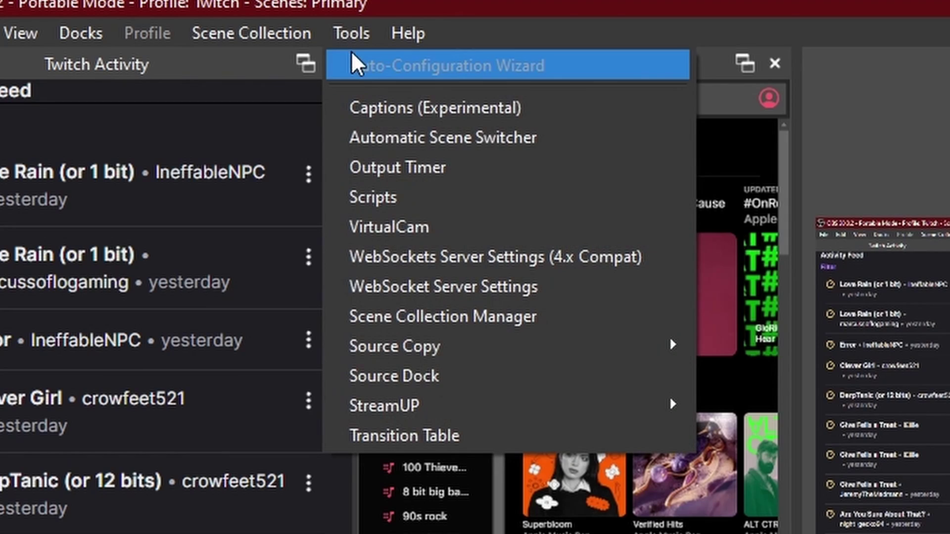
{"action": "left_click", "coordinate": [519, 294]}
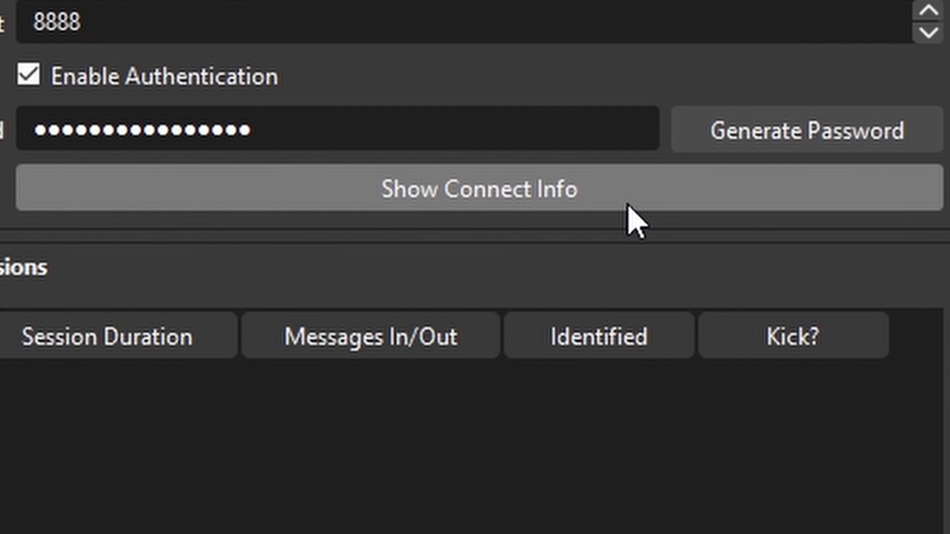
{"action": "left_click", "coordinate": [627, 202]}
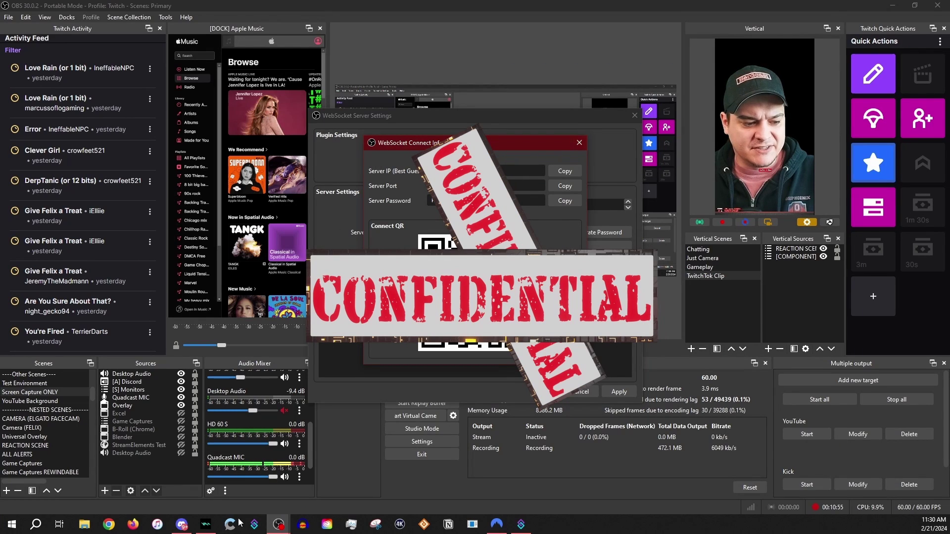
Start adding a new OBS connection from the connection list's context menu
{"action": "left_click", "coordinate": [254, 524]}
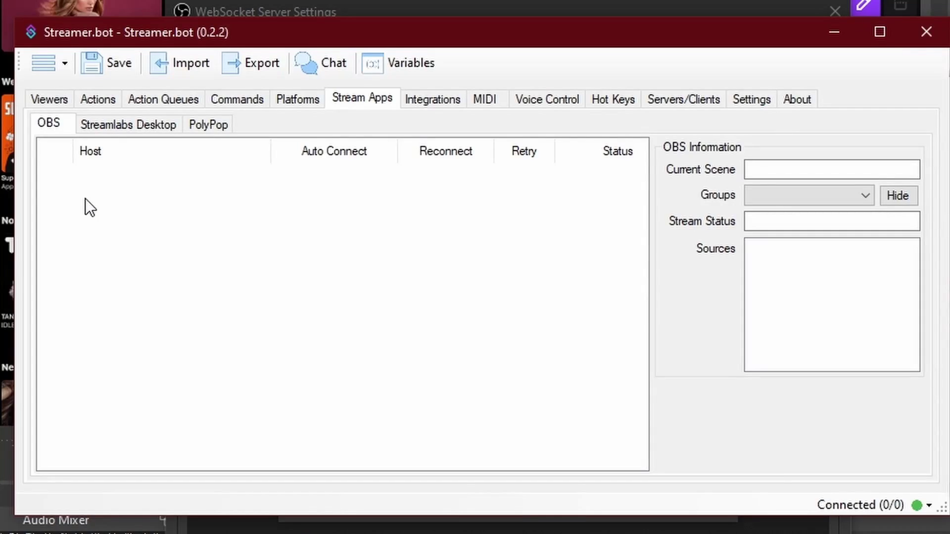
{"action": "right_click", "coordinate": [85, 198]}
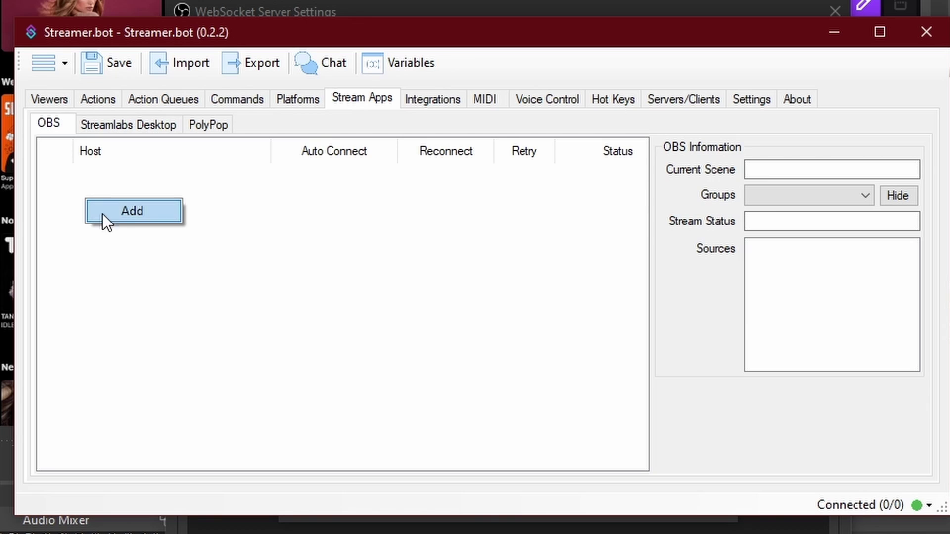
{"action": "right_click", "coordinate": [85, 180]}
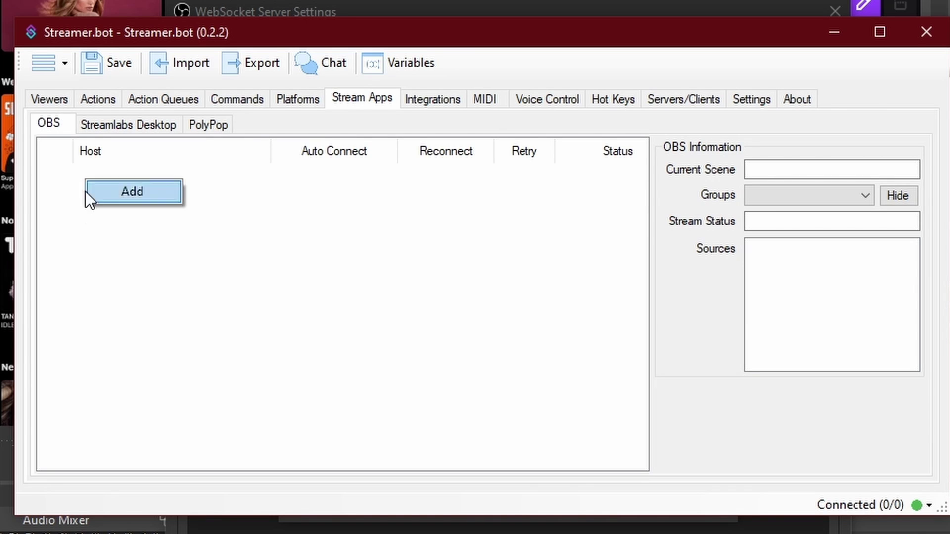
{"action": "left_click", "coordinate": [108, 190]}
Enter name OBS 30, version v5.x, host 127.0.0.1 and port 4455, checking OBS's connect info
{"action": "left_click", "coordinate": [516, 167]}
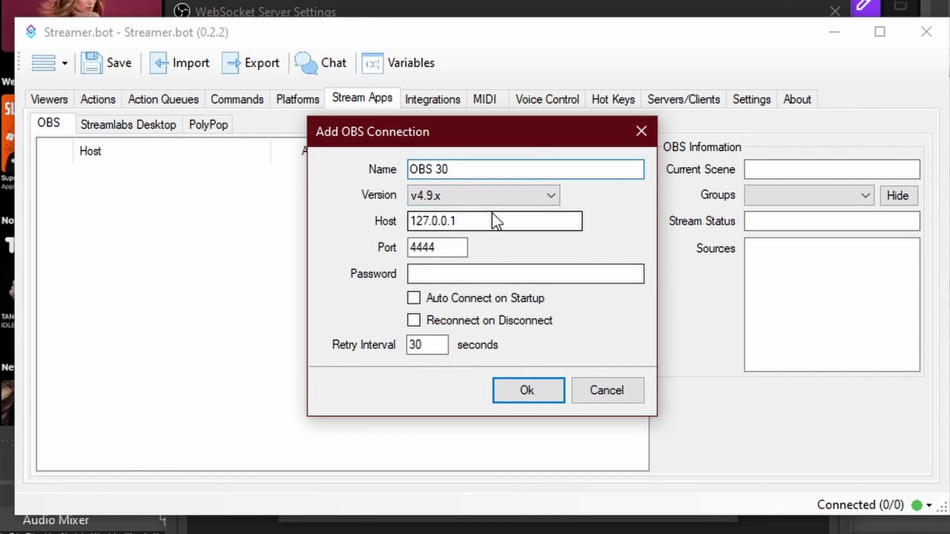
{"action": "left_click", "coordinate": [499, 194]}
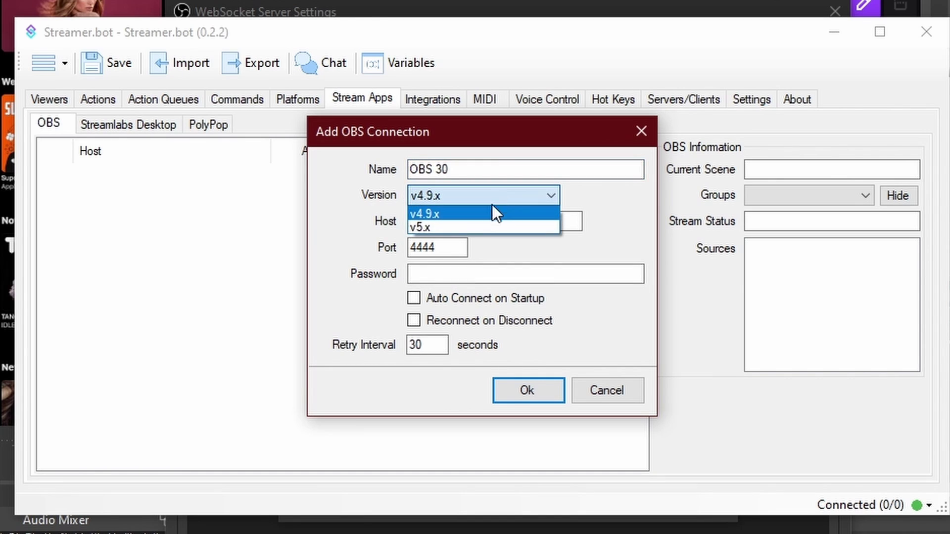
{"action": "left_click", "coordinate": [417, 231]}
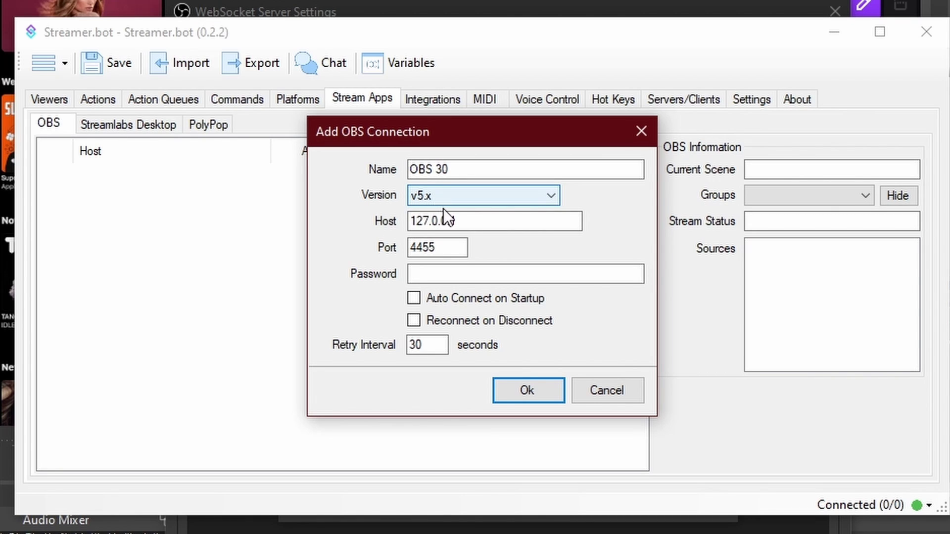
{"action": "left_click", "coordinate": [483, 221]}
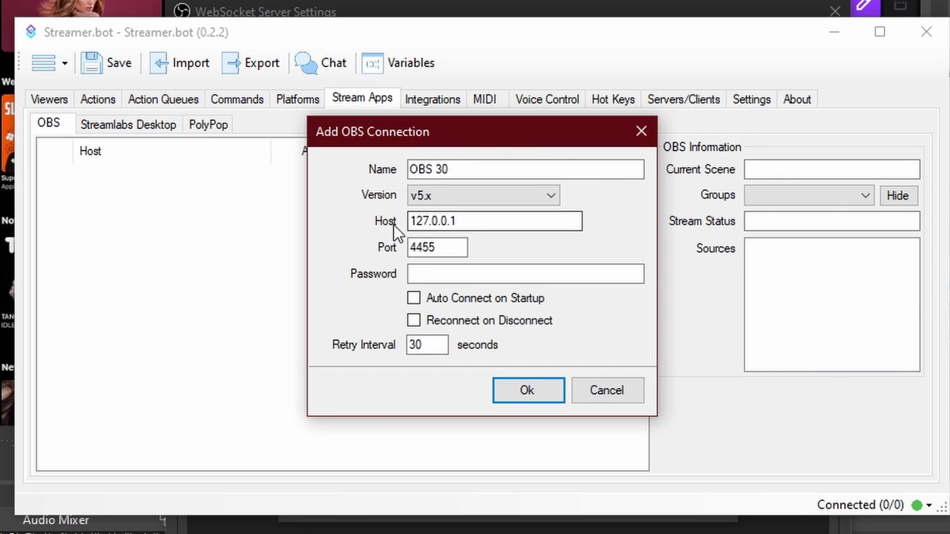
{"action": "left_click_drag", "start_coordinate": [469, 221], "coordinate": [412, 222]}
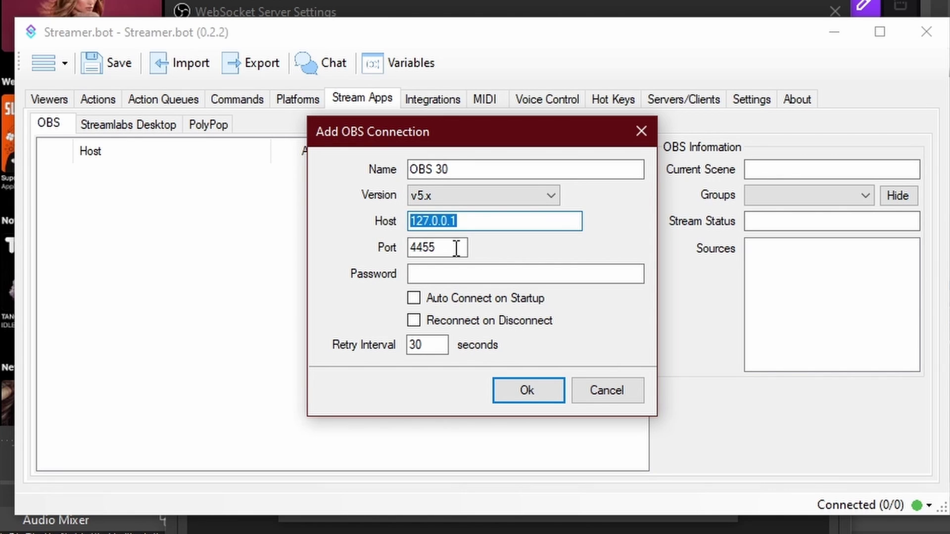
{"action": "left_click_drag", "start_coordinate": [458, 247], "coordinate": [415, 280]}
{"action": "left_click", "coordinate": [430, 272]}
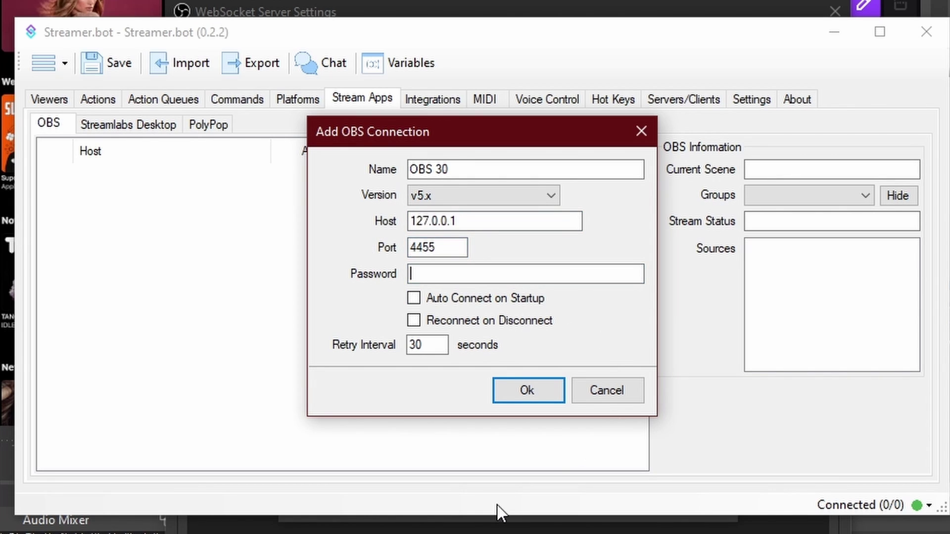
{"action": "left_click", "coordinate": [497, 517]}
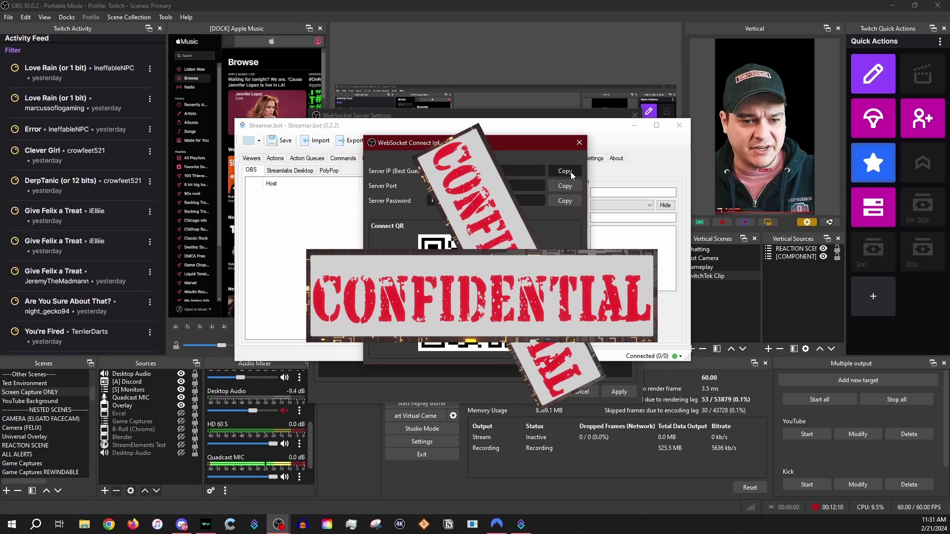
{"action": "left_click", "coordinate": [622, 172]}
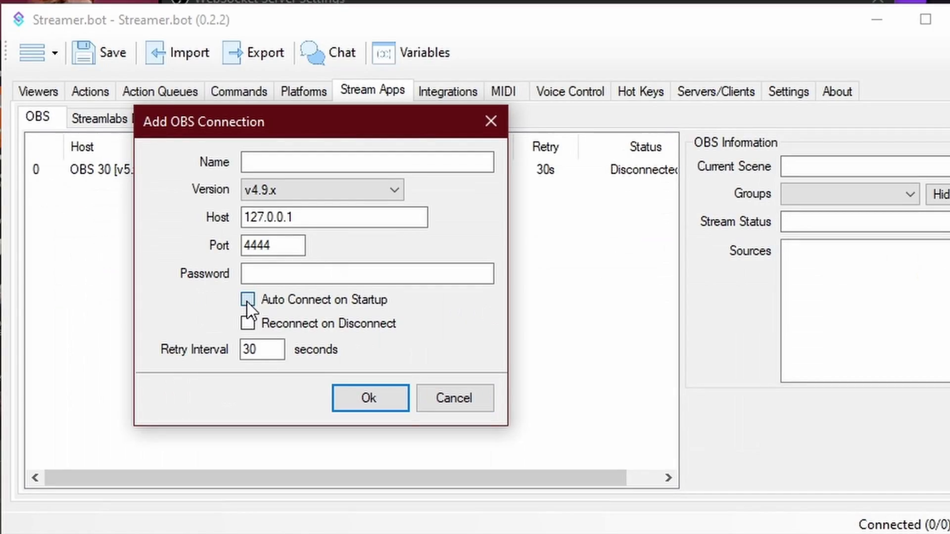
Enable Auto Connect on Startup and set the retry interval to 10
{"action": "left_click", "coordinate": [114, 379]}
{"action": "double_click", "coordinate": [265, 349]}
{"action": "type", "text": "10"}
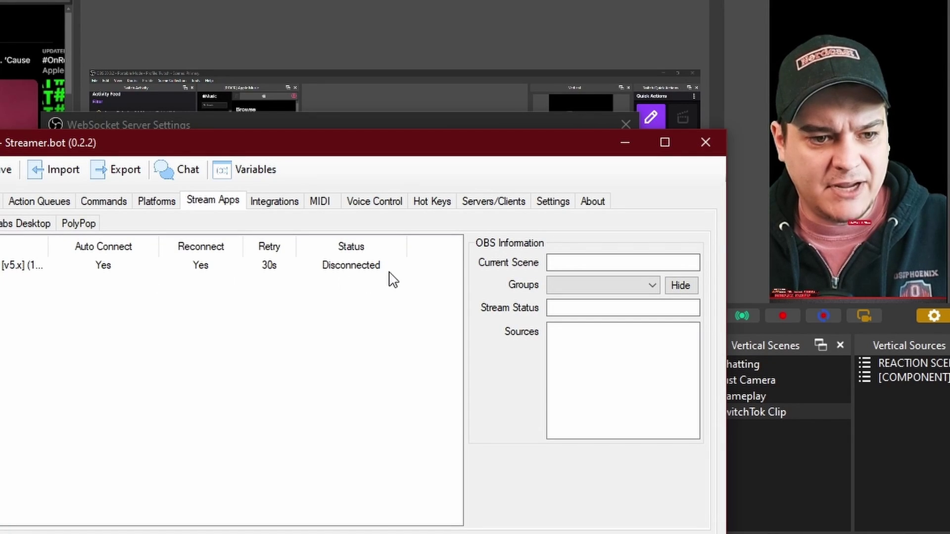
Connect the OBS 30 connection to OBS from its context menu
{"action": "left_click", "coordinate": [367, 268]}
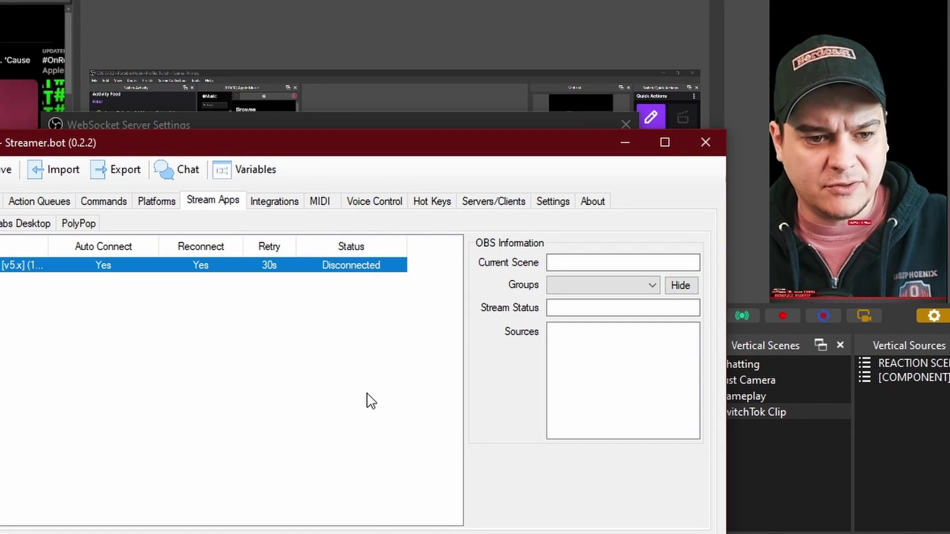
{"action": "right_click", "coordinate": [26, 271]}
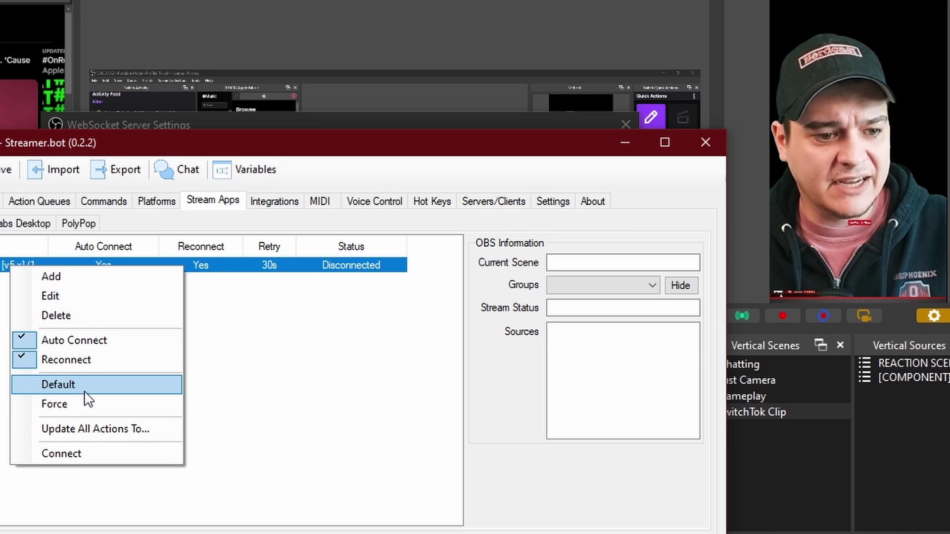
{"action": "left_click", "coordinate": [80, 460]}
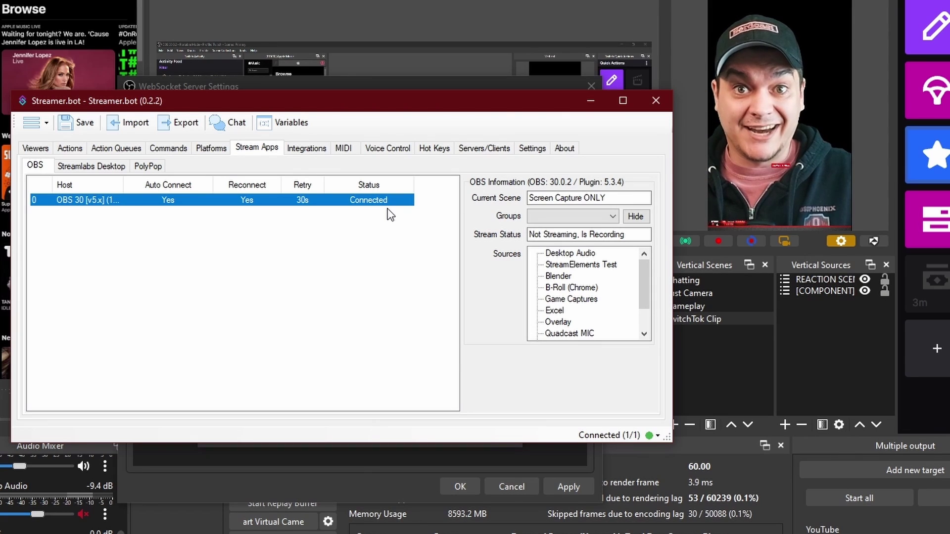
Go to Platforms > Twitch > Accounts to view the broadcaster and bot login panels
{"action": "left_click", "coordinate": [182, 249]}
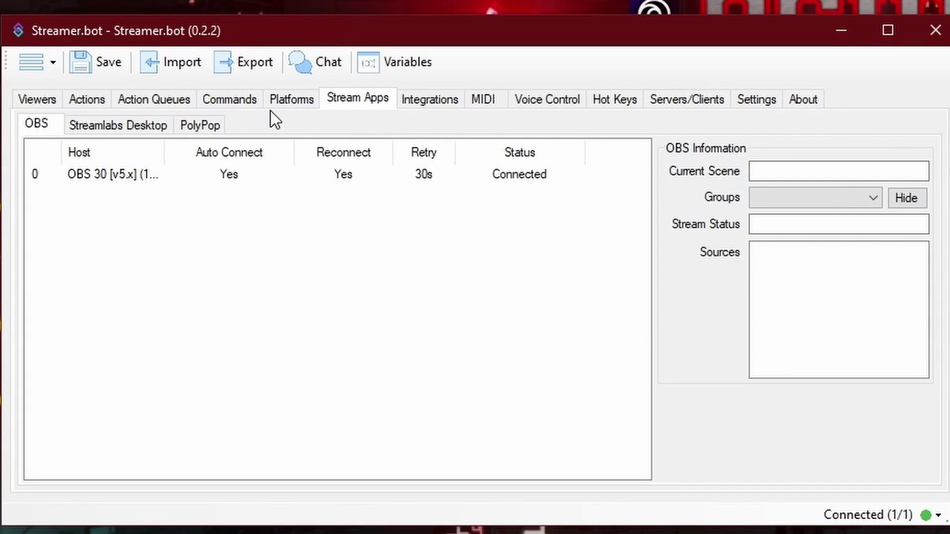
{"action": "left_click", "coordinate": [304, 103]}
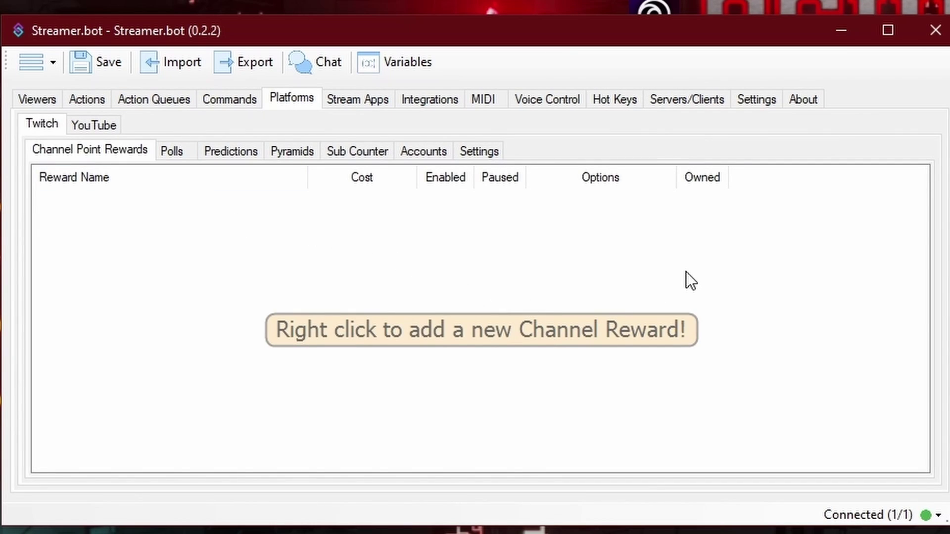
{"action": "left_click", "coordinate": [80, 126]}
{"action": "left_click", "coordinate": [43, 124]}
{"action": "left_click", "coordinate": [420, 157]}
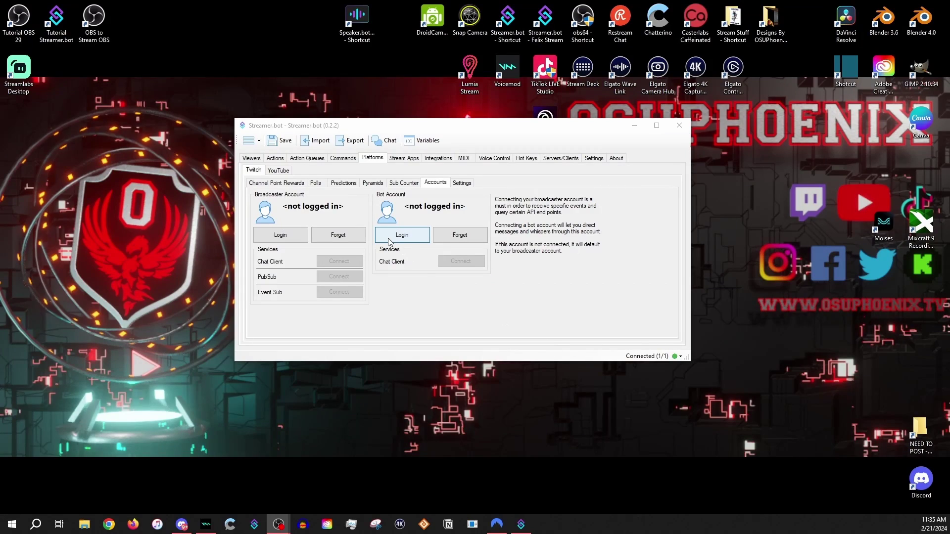
Start the Twitch broadcaster account login from the Broadcaster Account panel
{"action": "left_click", "coordinate": [287, 236]}
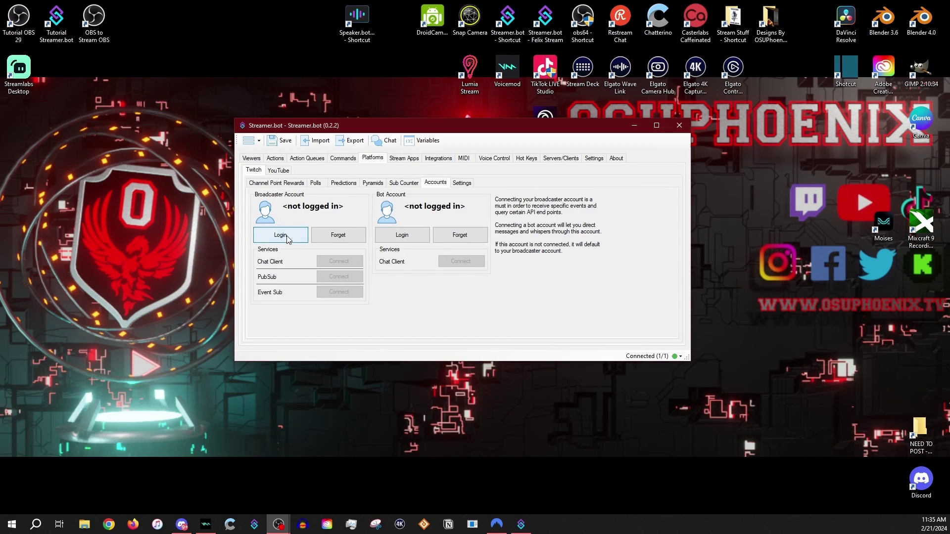
Scroll through Twitch's Authorize Application page for Streamer.bot
{"action": "scroll", "coordinate": [530, 333], "scroll_direction": "up", "scroll_amount": 6}
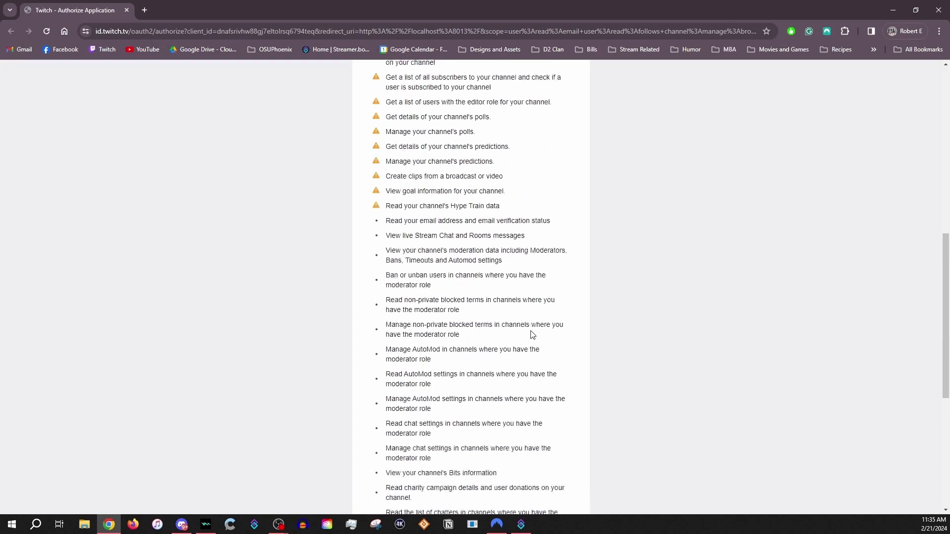
{"action": "scroll", "coordinate": [524, 299], "scroll_direction": "down", "scroll_amount": 6}
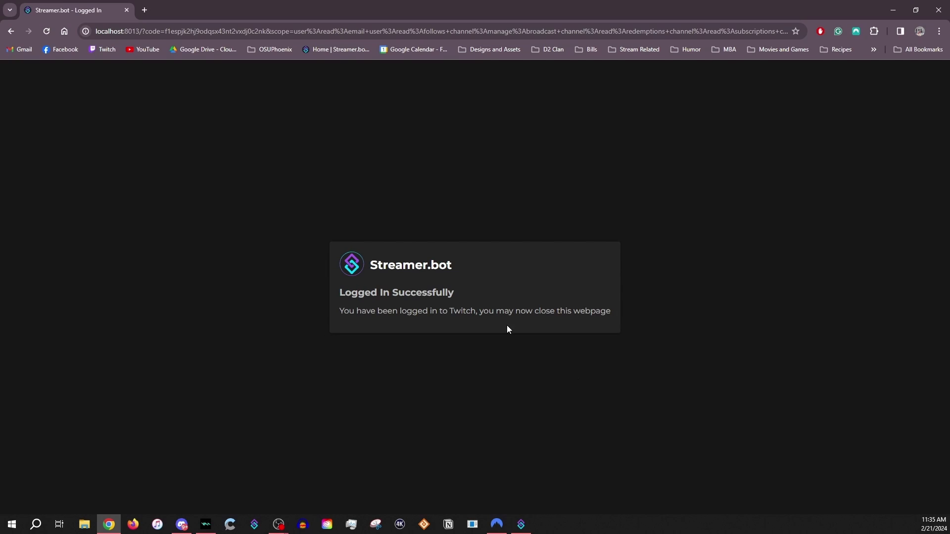
Close the login browser and scroll through the broadcaster's loaded Channel Point Rewards list
{"action": "left_click", "coordinate": [127, 10]}
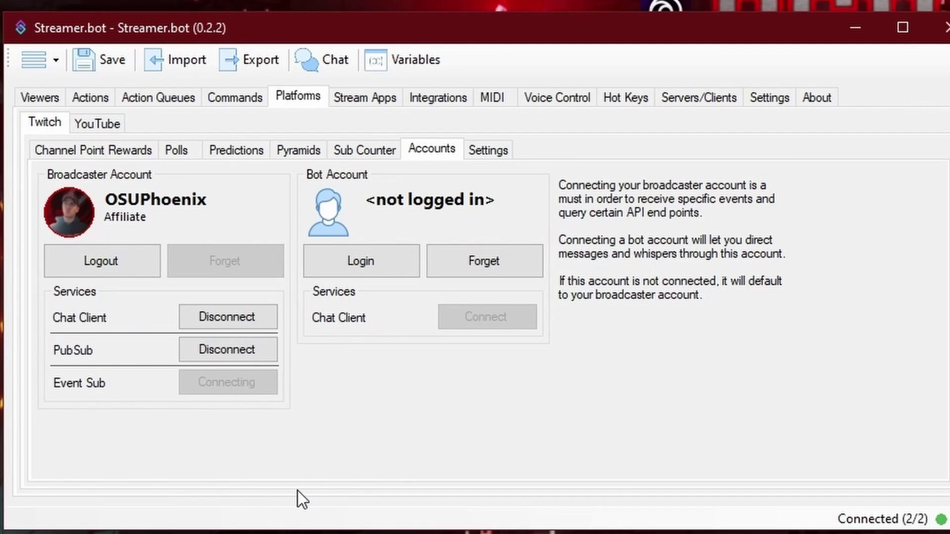
{"action": "left_click", "coordinate": [94, 149]}
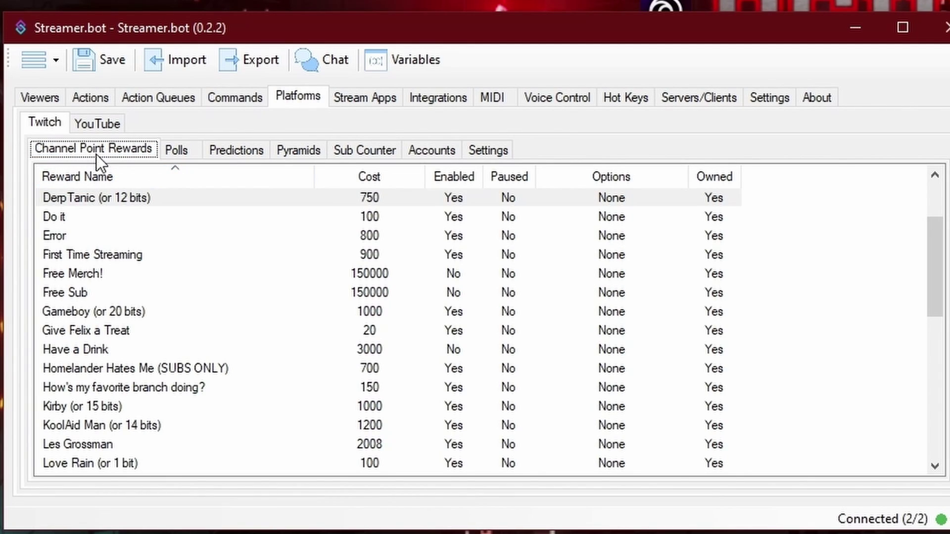
{"action": "scroll", "coordinate": [118, 313], "scroll_direction": "down", "scroll_amount": 7}
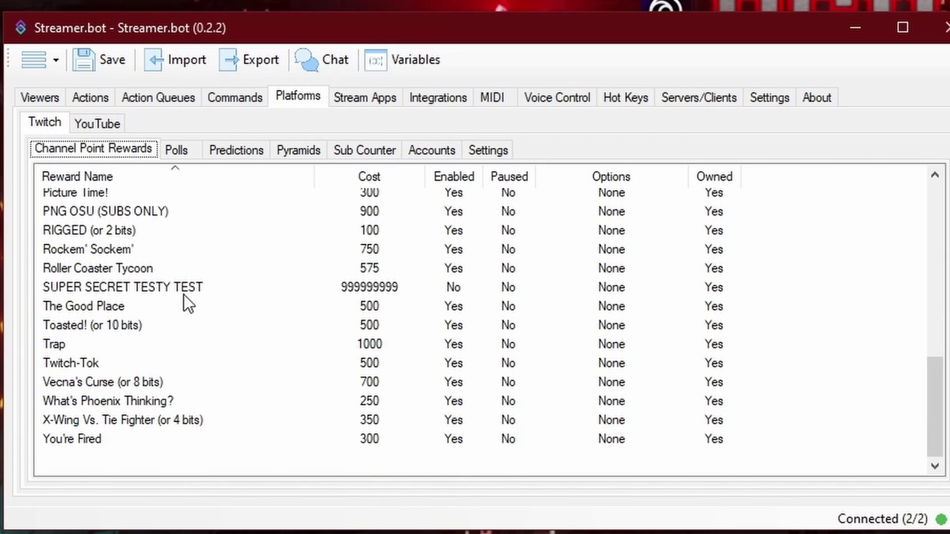
{"action": "scroll", "coordinate": [184, 313], "scroll_direction": "up", "scroll_amount": 8}
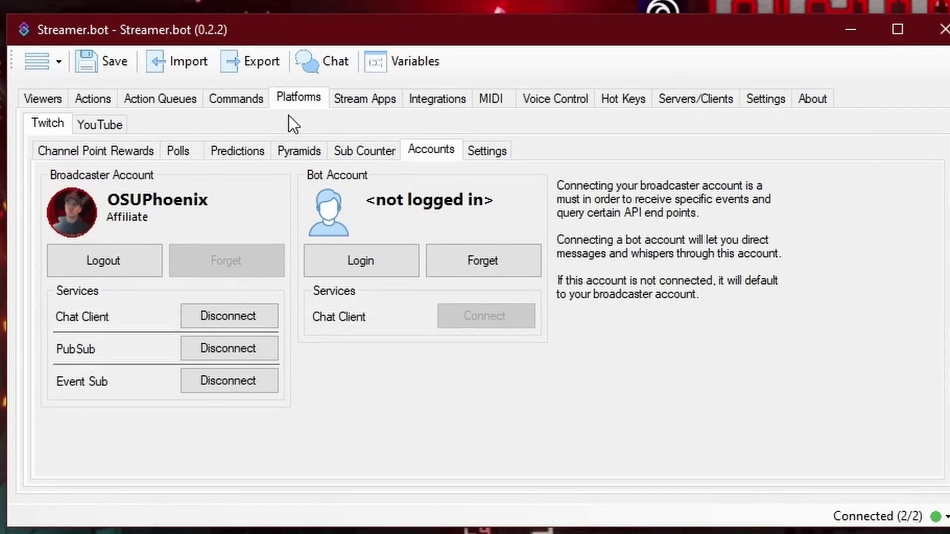
Open the Integrations tab's StreamElements page and scroll the tab strip to reveal more services
{"action": "left_click", "coordinate": [449, 103]}
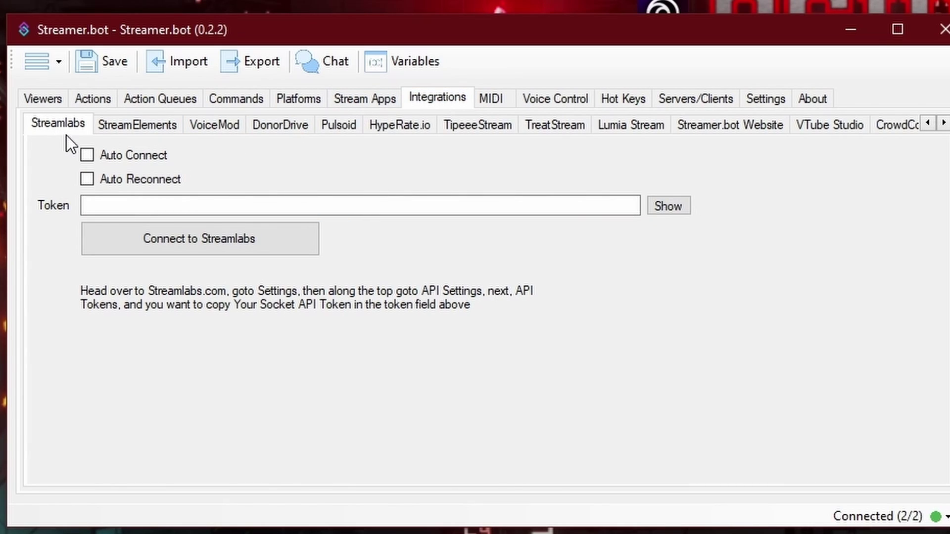
{"action": "left_click", "coordinate": [156, 128]}
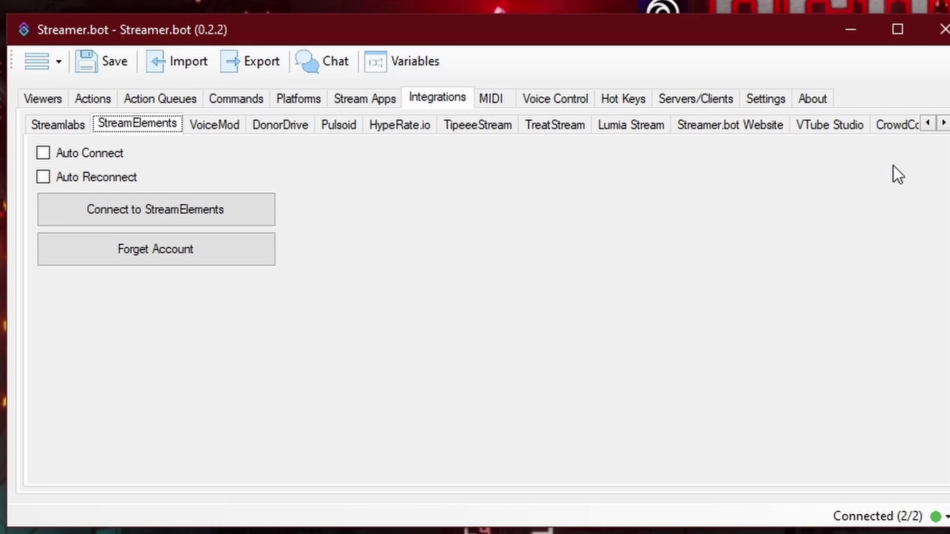
{"action": "left_click", "coordinate": [944, 123]}
{"action": "left_click", "coordinate": [944, 123]}
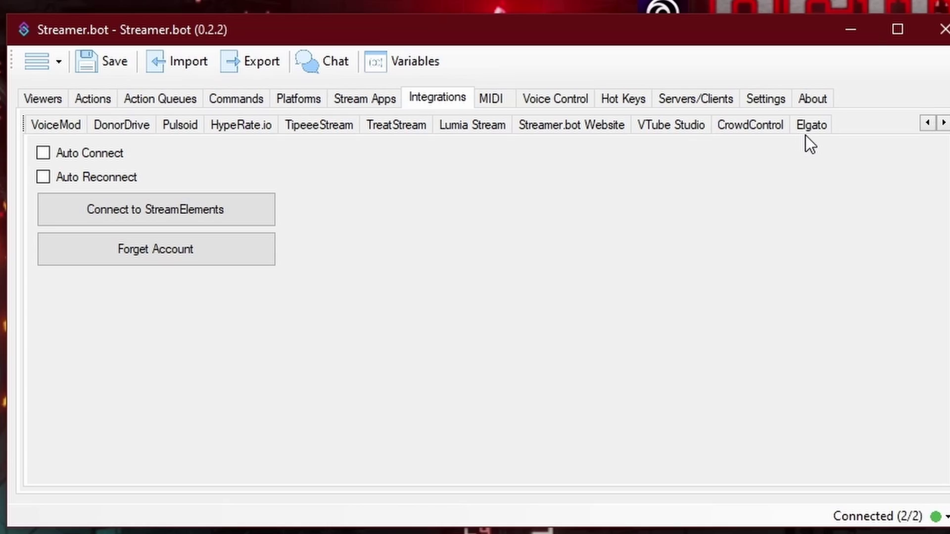